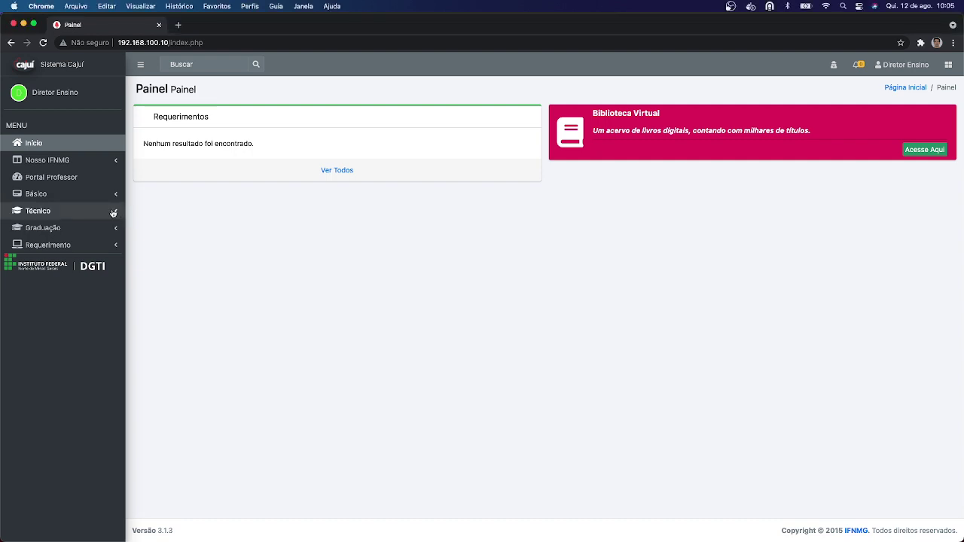
Open a new course coordinator registration form for the Técnico courses
left_click(116, 213)
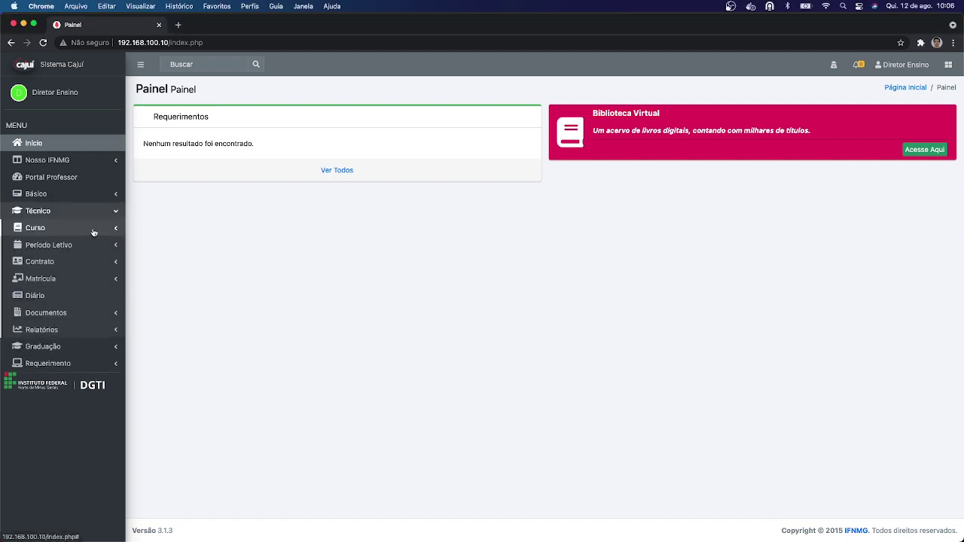
left_click(93, 231)
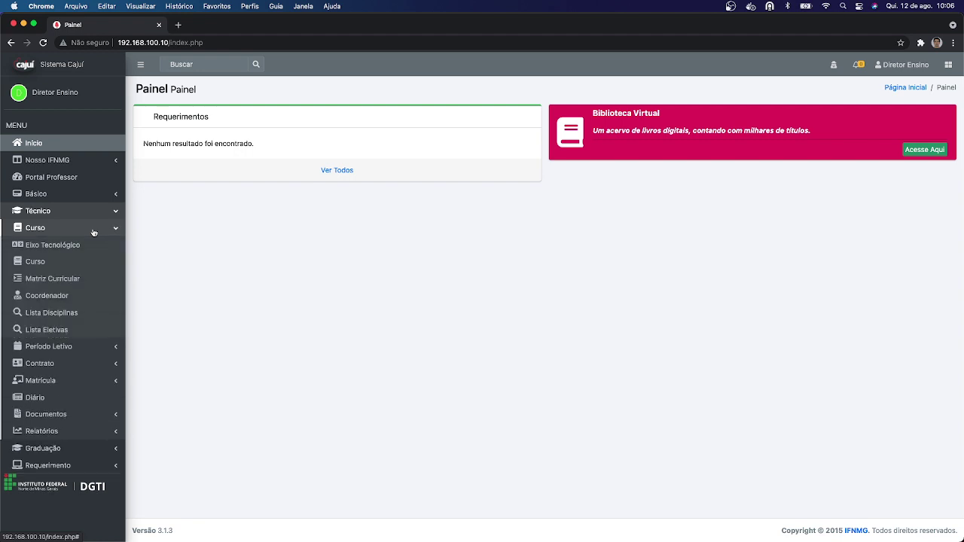
left_click(48, 298)
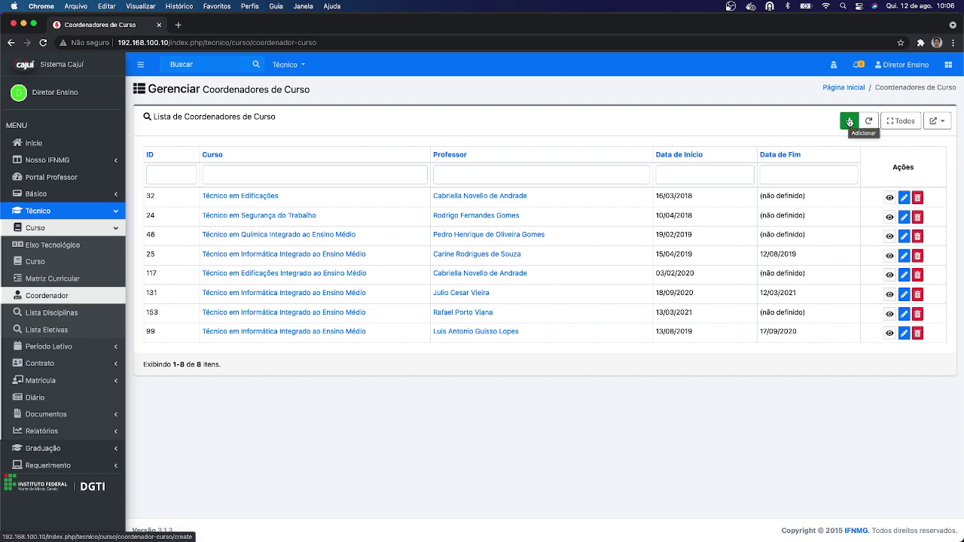
left_click(850, 121)
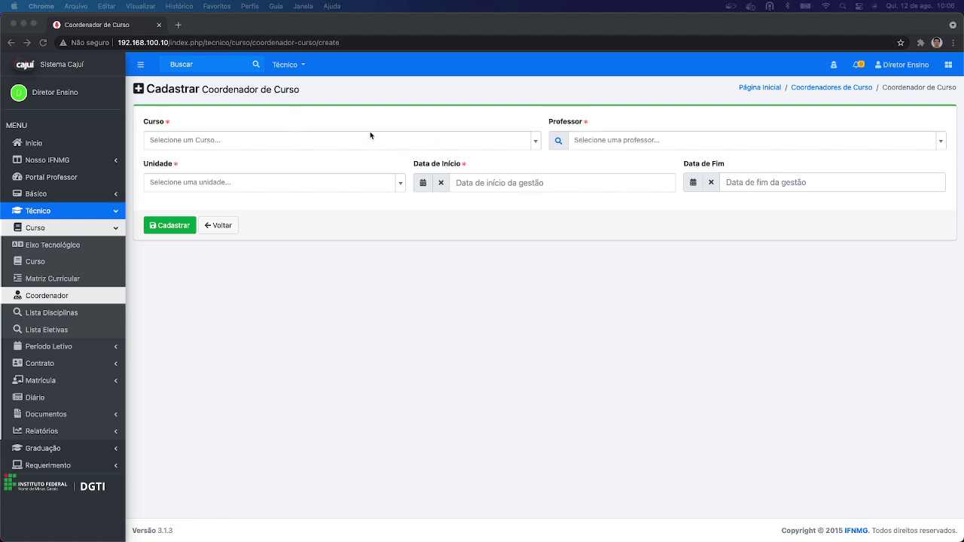
Set the new coordinator record's course to CSEL - Técnico em Eletrotécnica and its professor to Coordenador Curso
left_click(319, 141)
left_click(319, 140)
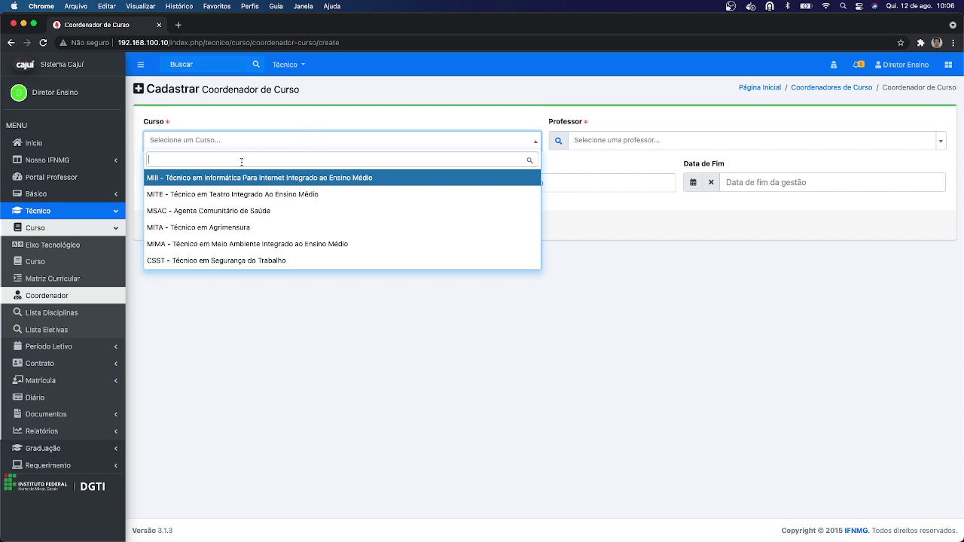
type("Técnico em Eletrotécnica")
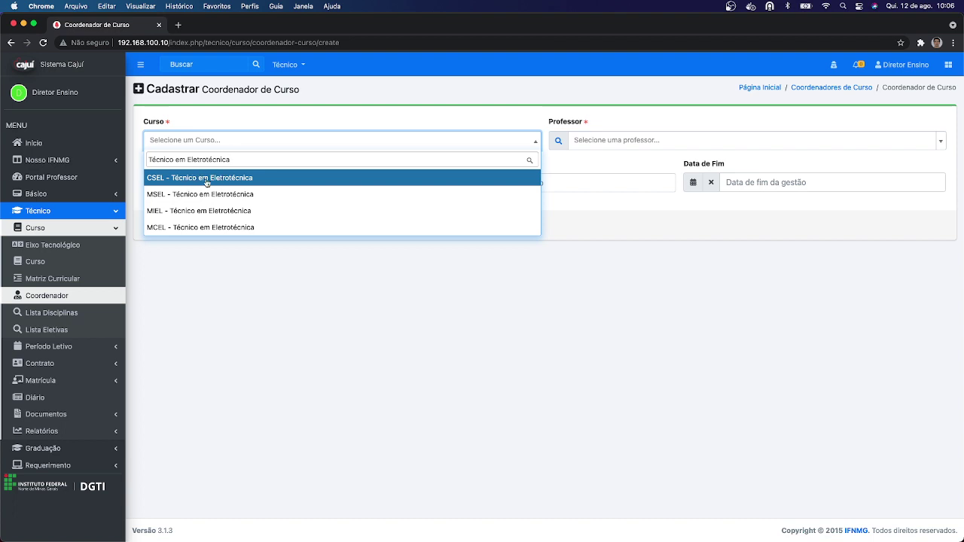
left_click(216, 181)
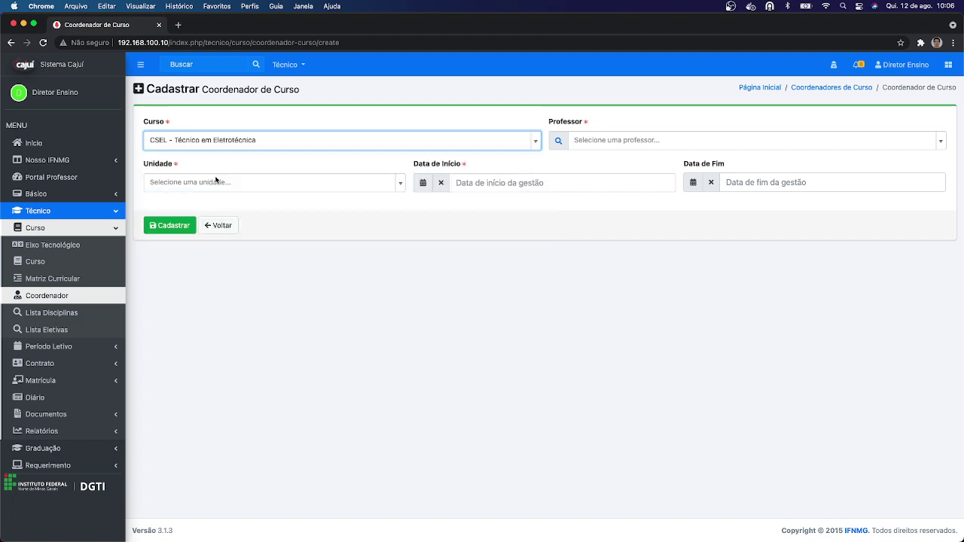
left_click(632, 141)
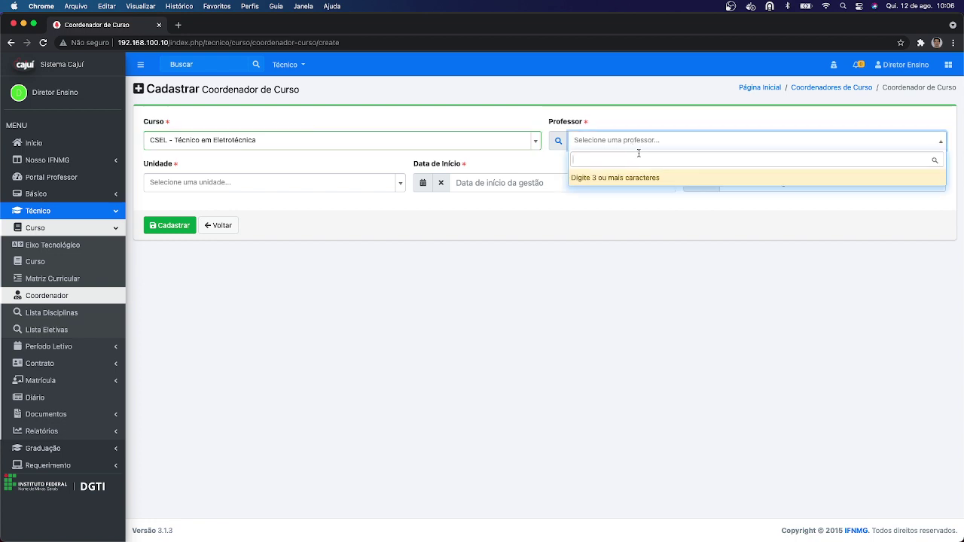
type("Coor")
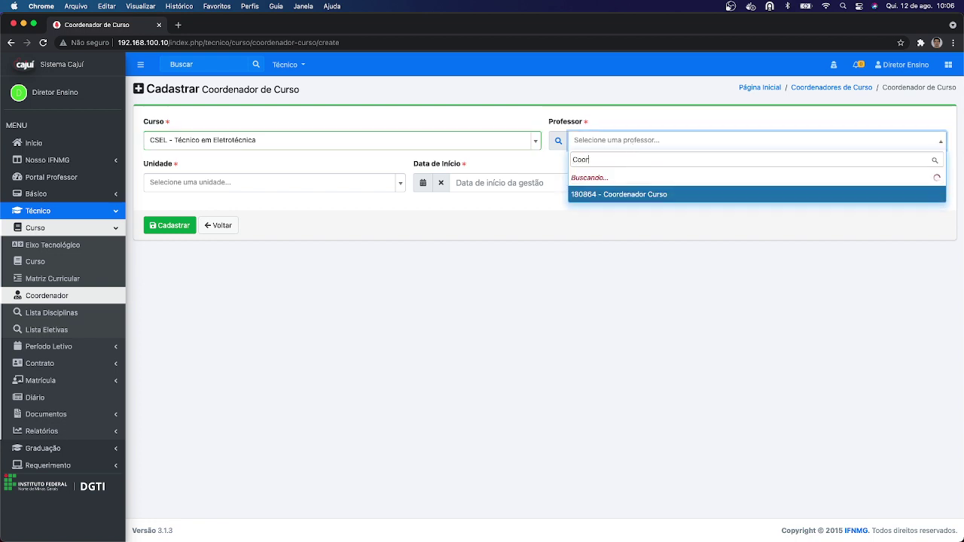
left_click(653, 178)
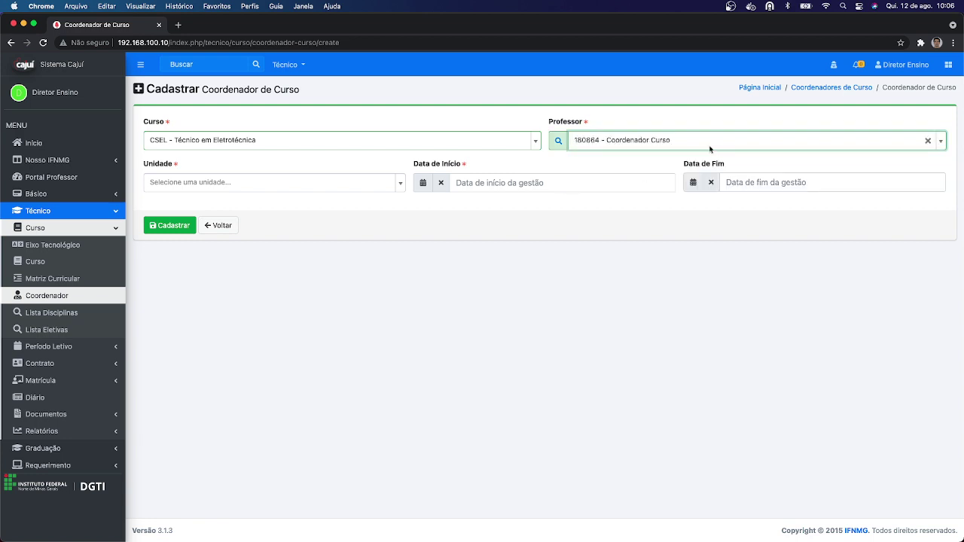
Register the technical course coordinator with unit 8 - MOC - Montes Claros and start date 02/08/2021, and return to the coordinator list
left_click(269, 183)
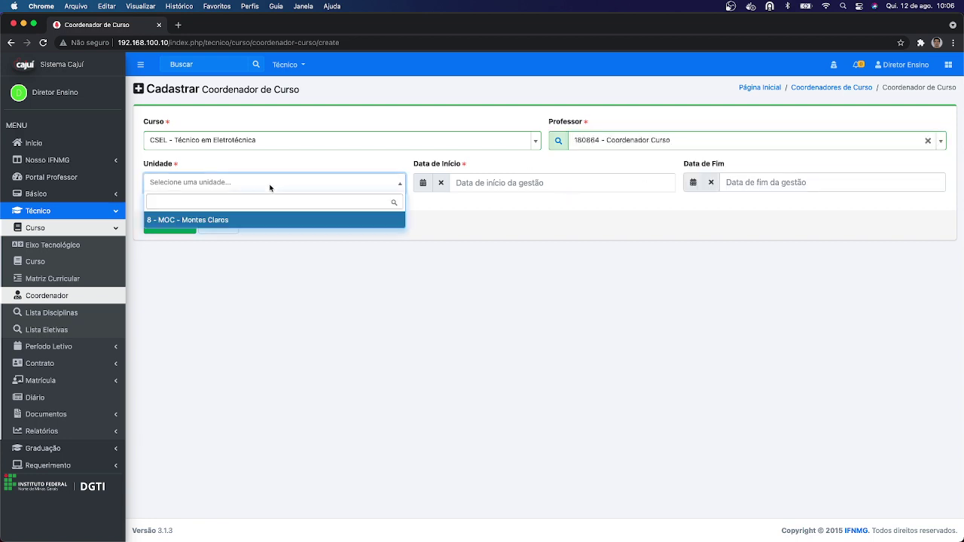
left_click(235, 219)
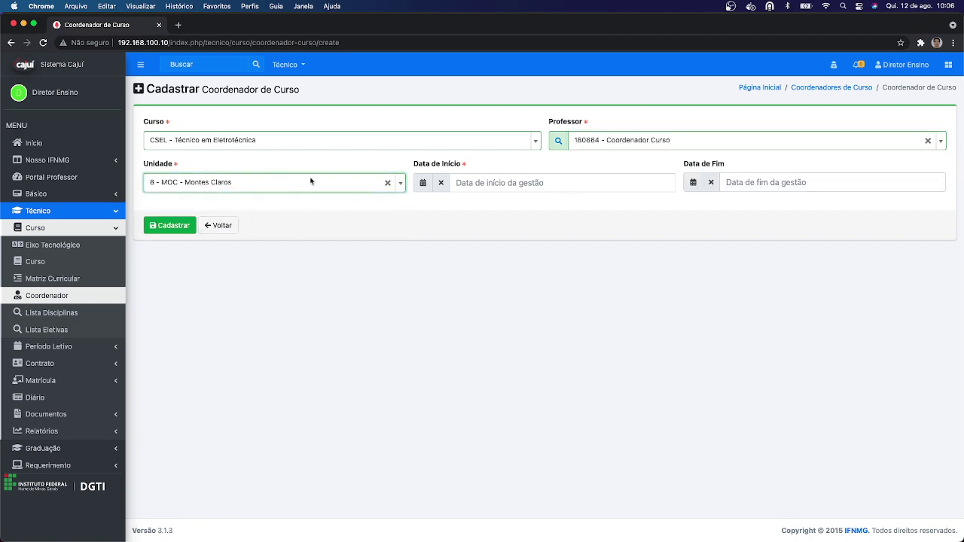
left_click(423, 183)
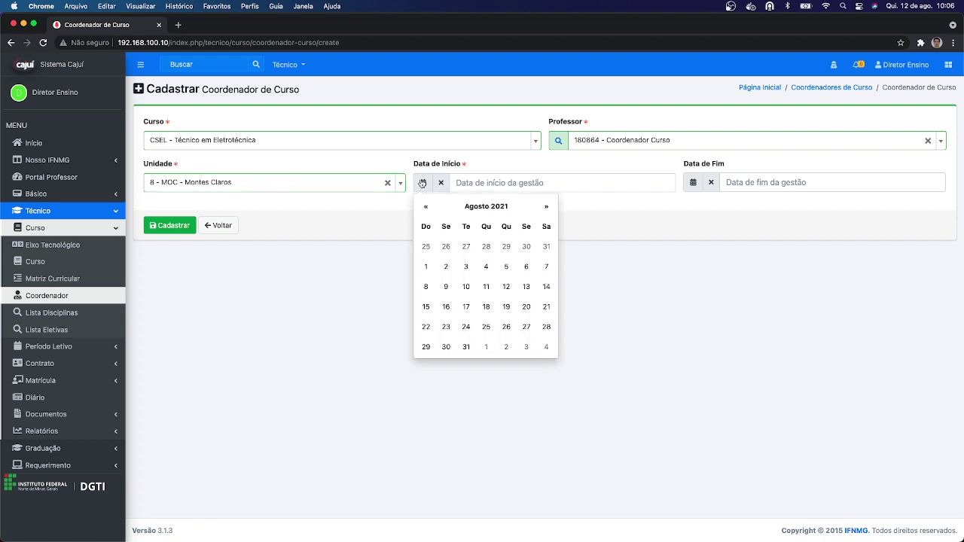
left_click(447, 266)
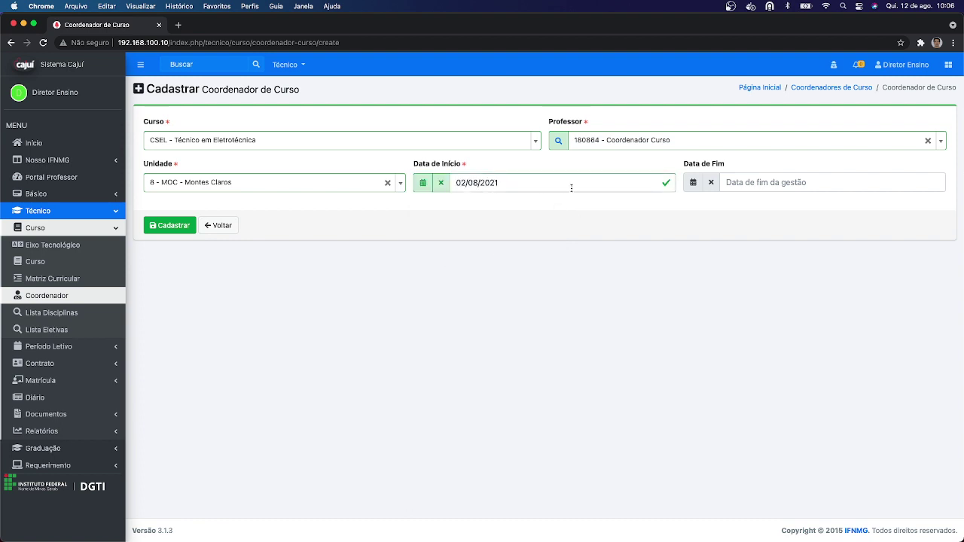
left_click(166, 227)
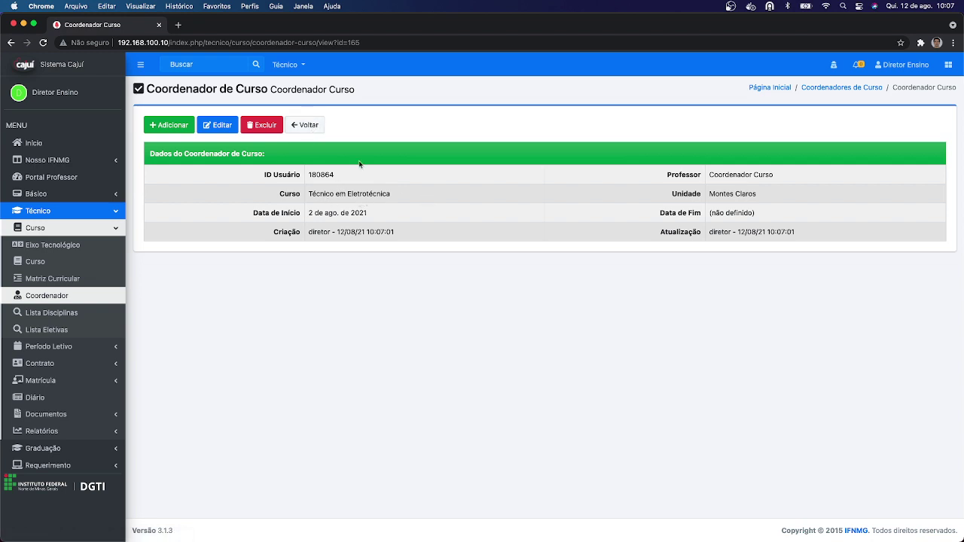
left_click(303, 127)
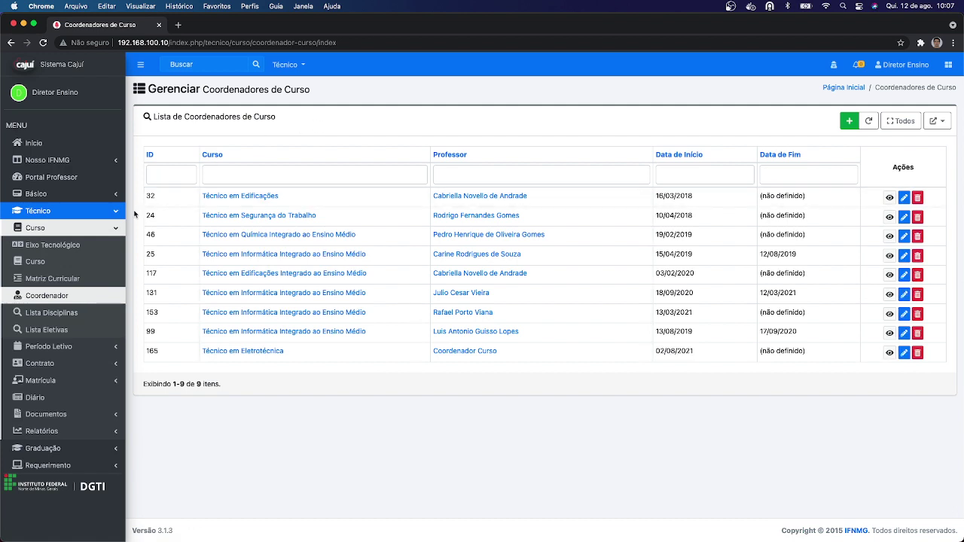
Open a new course coordinator registration form for the Graduação courses
left_click(119, 212)
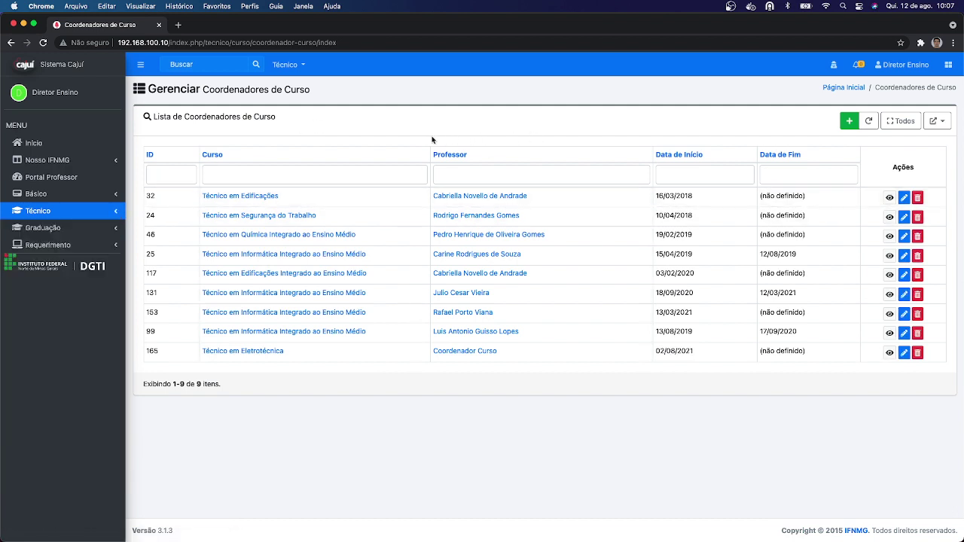
left_click(100, 229)
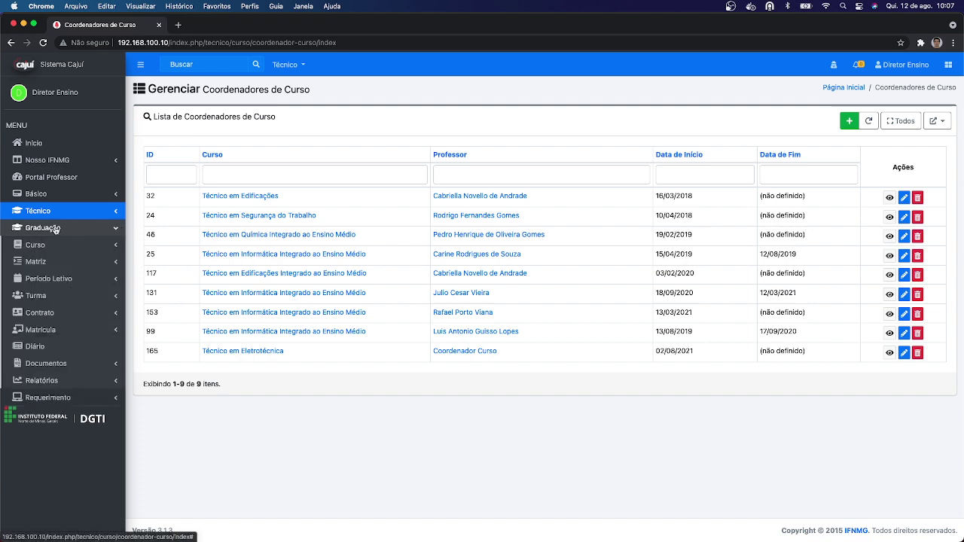
left_click(115, 245)
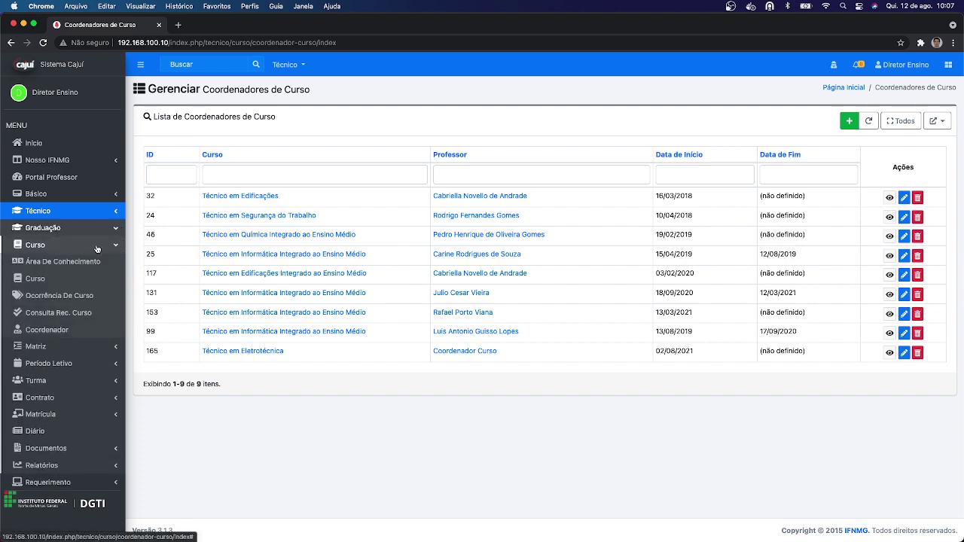
left_click(54, 331)
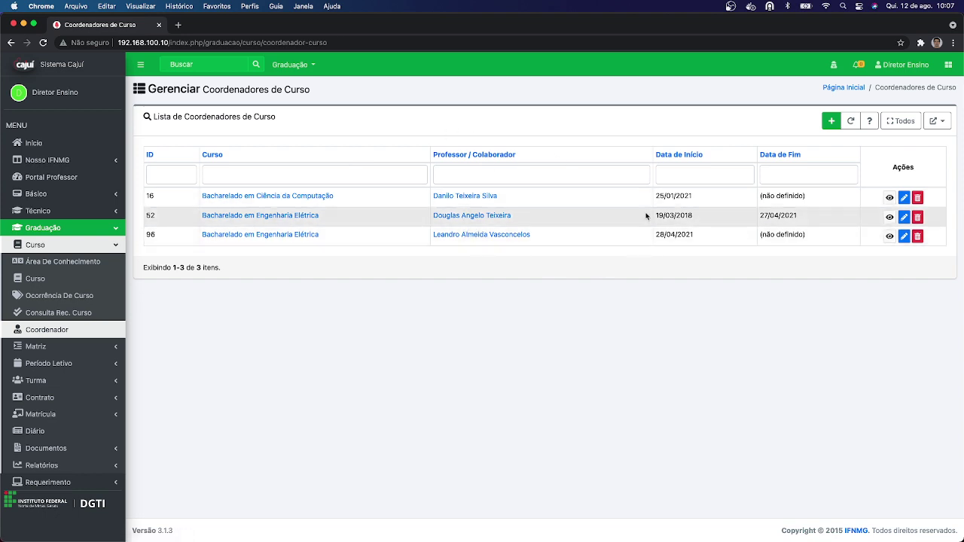
left_click(833, 122)
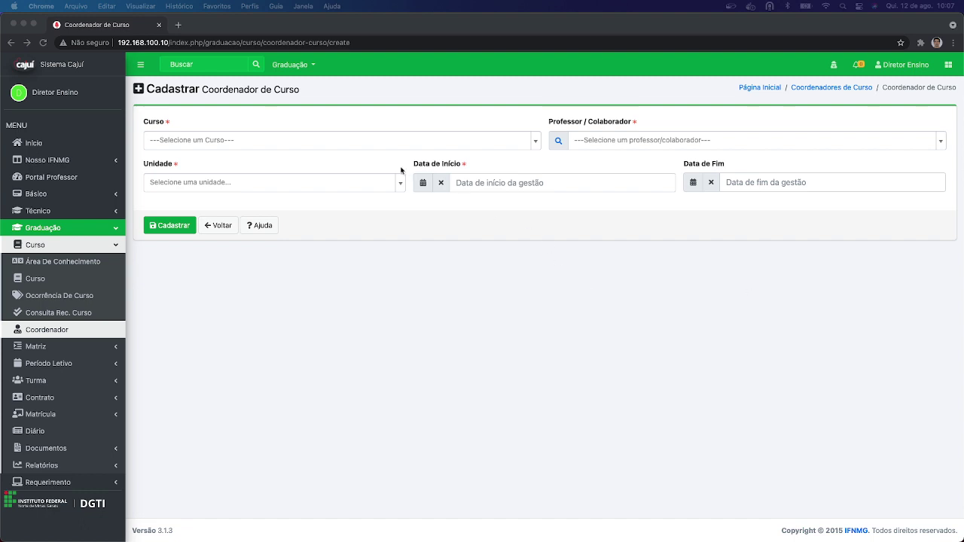
Set the undergraduate coordinator record's course to BCEQ - Bacharelado em Engenharia Química and its professor/collaborator to Coordenador Curso
left_click(405, 147)
left_click(404, 147)
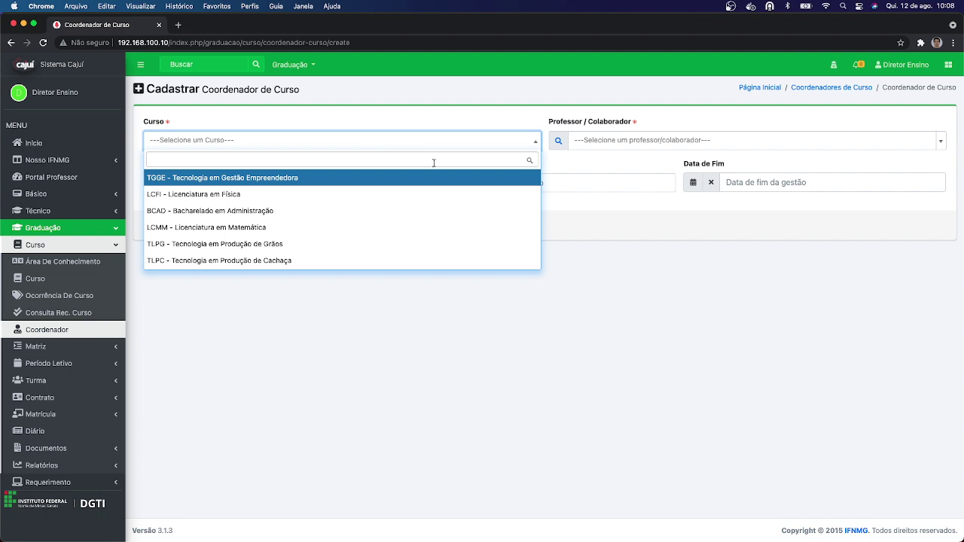
type("Bacharelado em Engenharia Química")
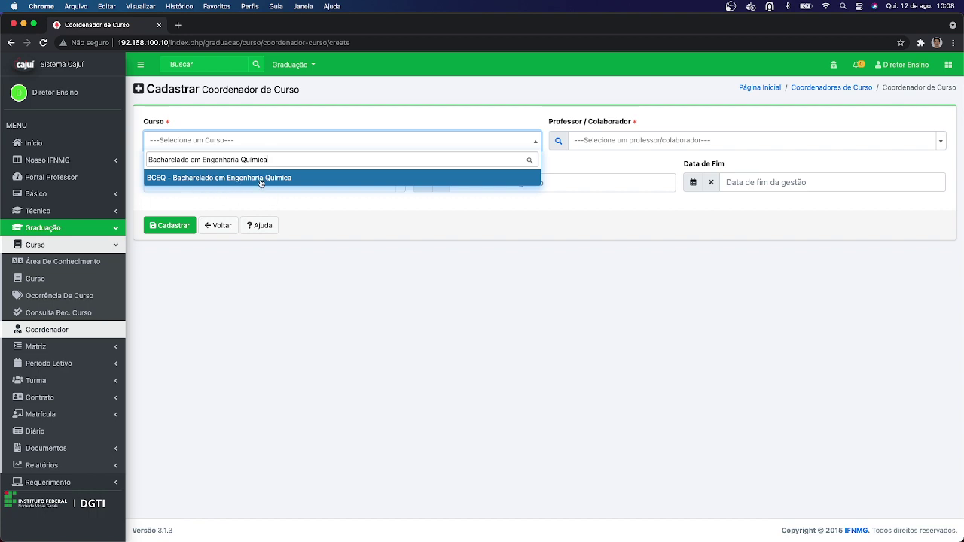
left_click(291, 179)
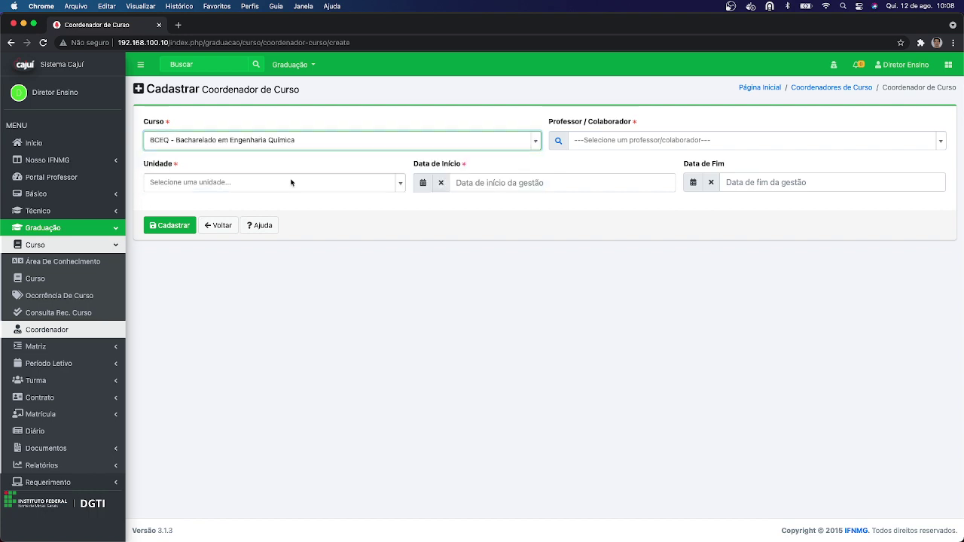
left_click(598, 141)
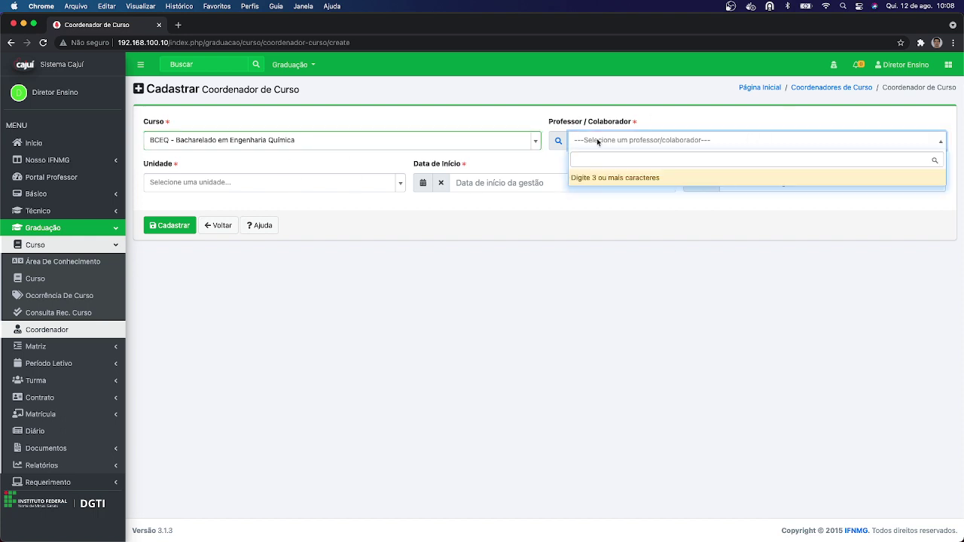
type("Coo")
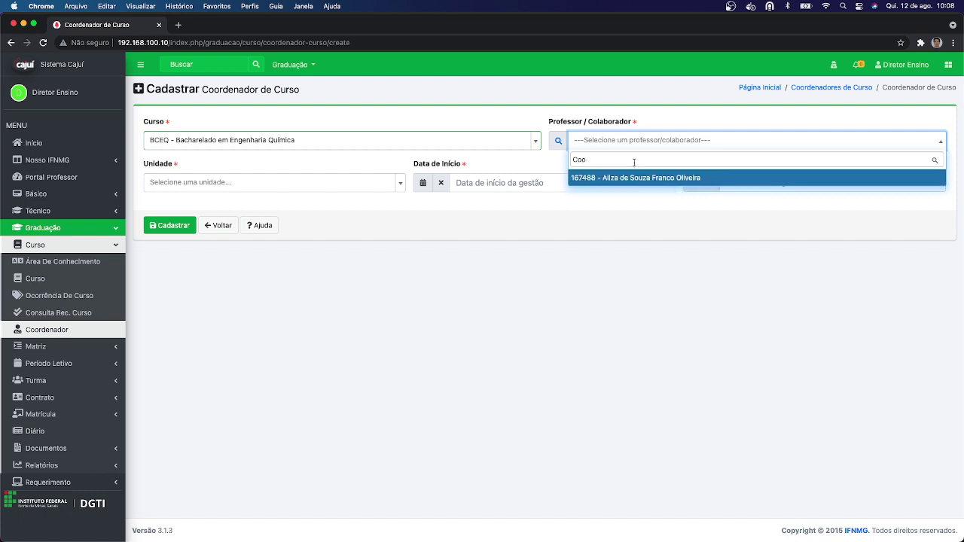
type("r")
left_click(638, 183)
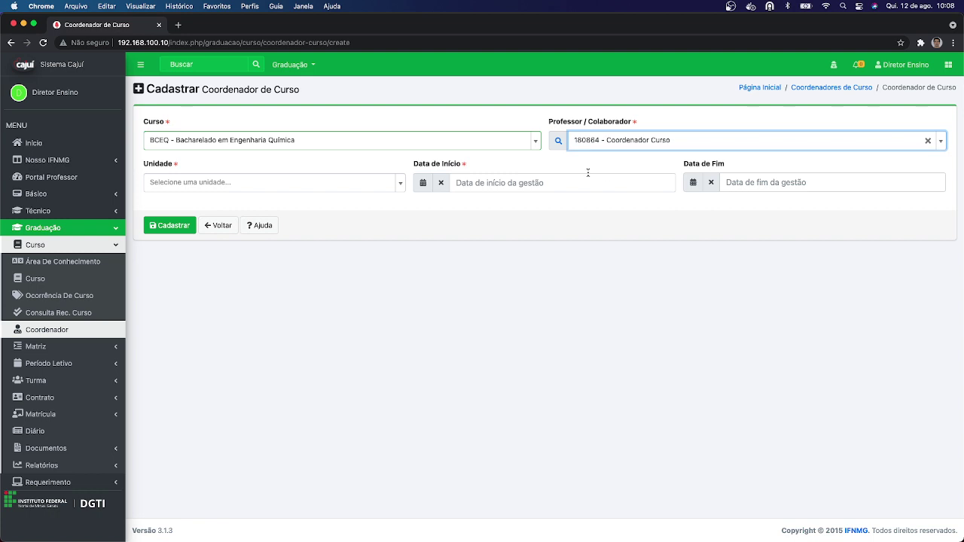
Register the undergraduate coordinator with unit 8 - MOC - Montes Claros and start date 02/08/2021, and return to the coordinator list
left_click(231, 189)
left_click(261, 219)
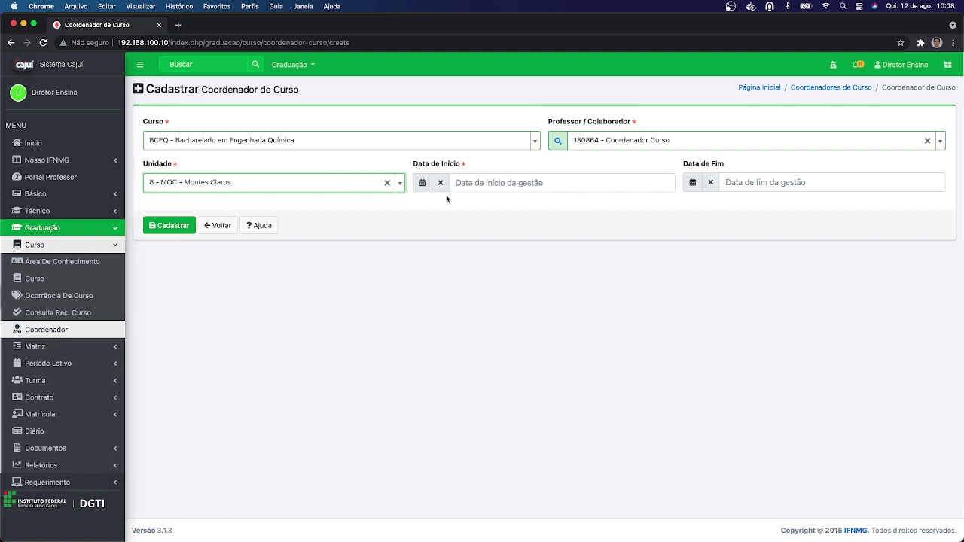
left_click(422, 182)
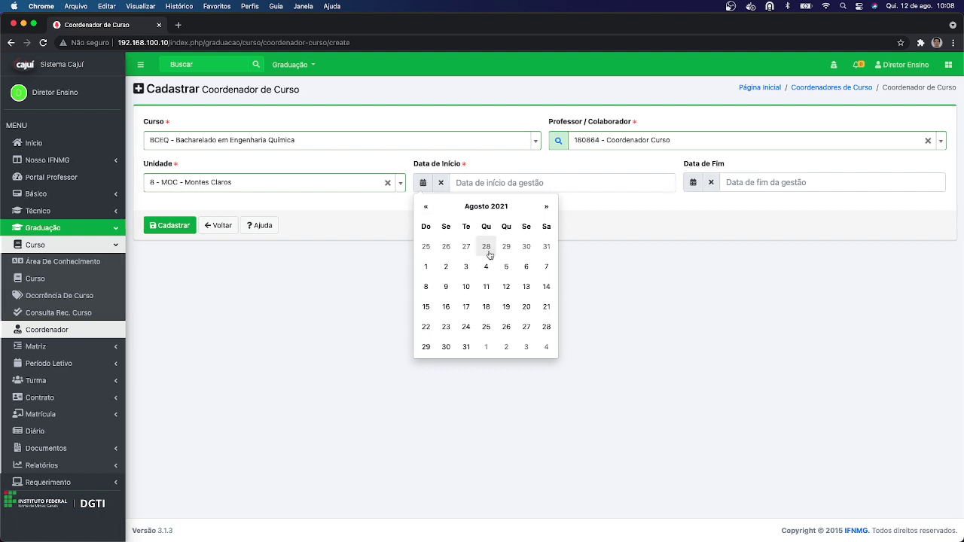
left_click(446, 268)
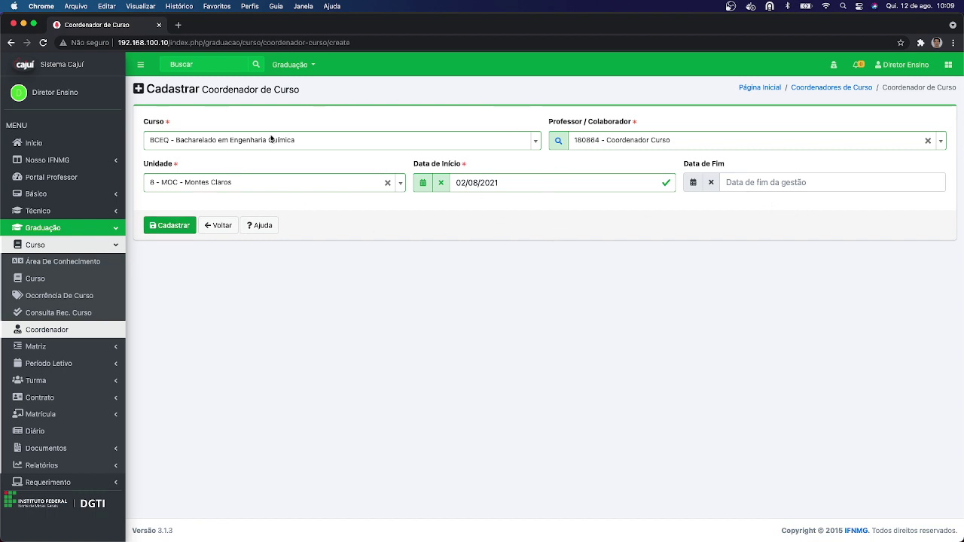
left_click(172, 227)
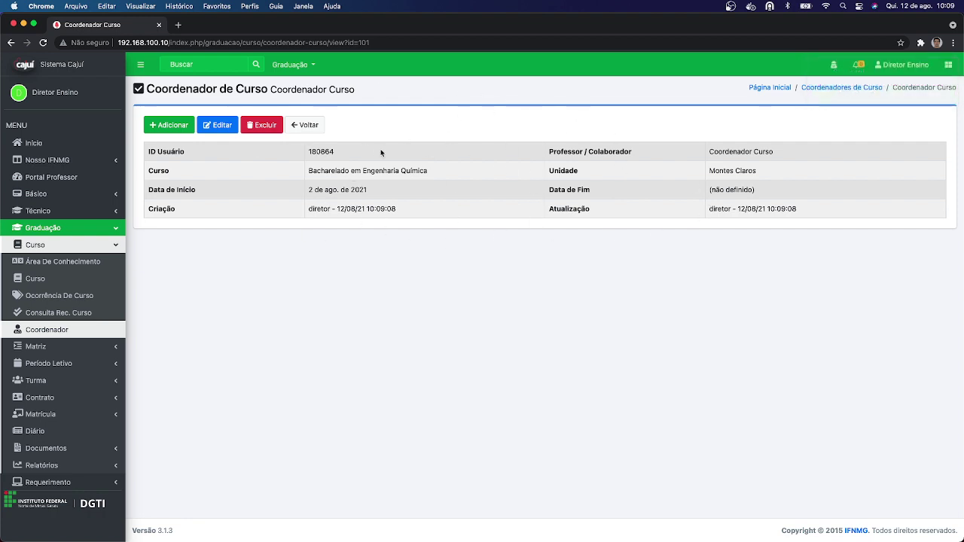
left_click(304, 125)
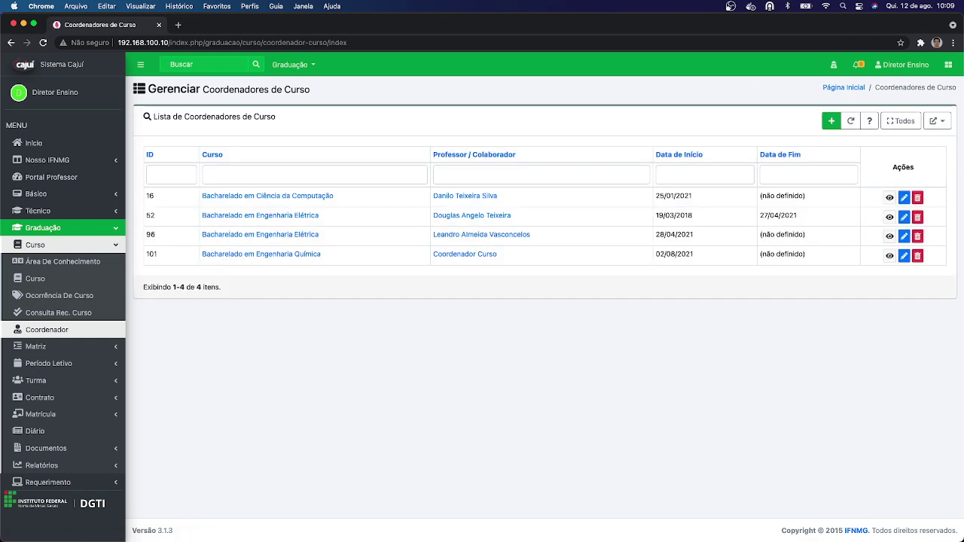